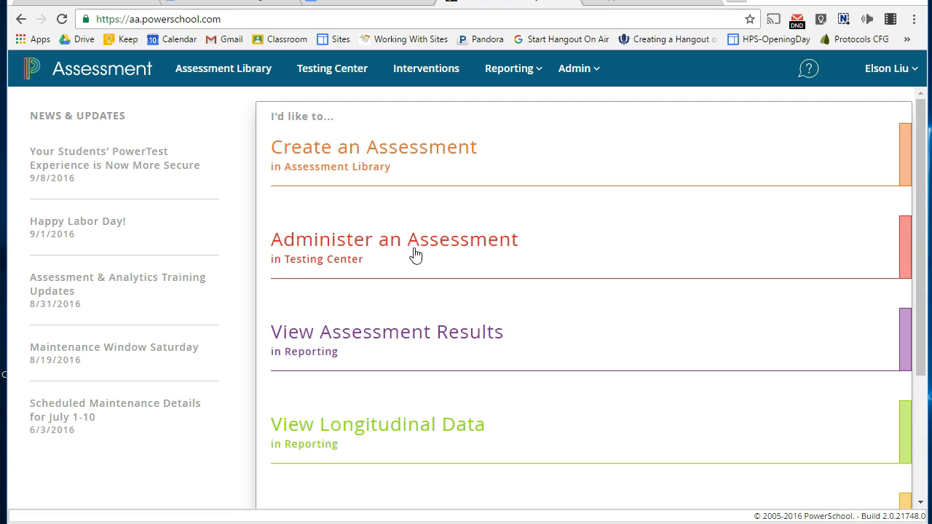
Start administering an assessment at Ruahmah J Hutchings Elementary School in Howell Public School District.
click(443, 248)
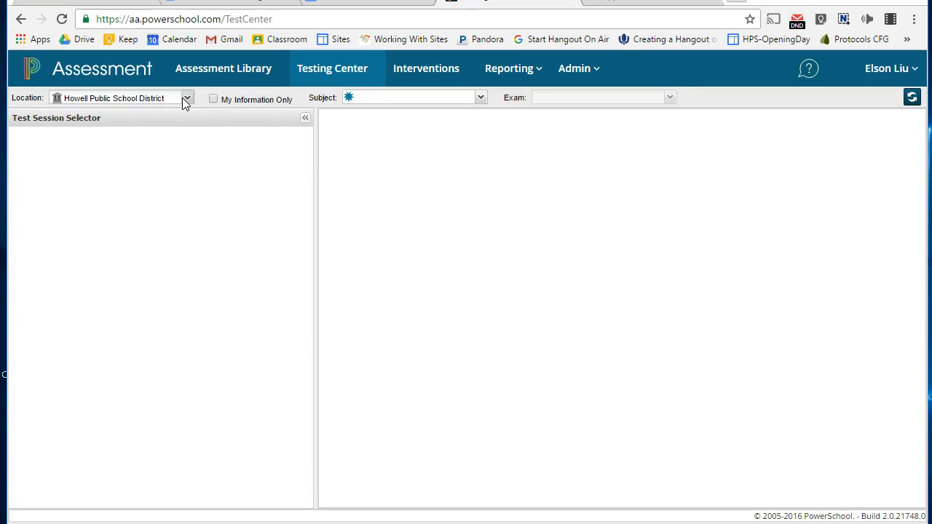
click(187, 98)
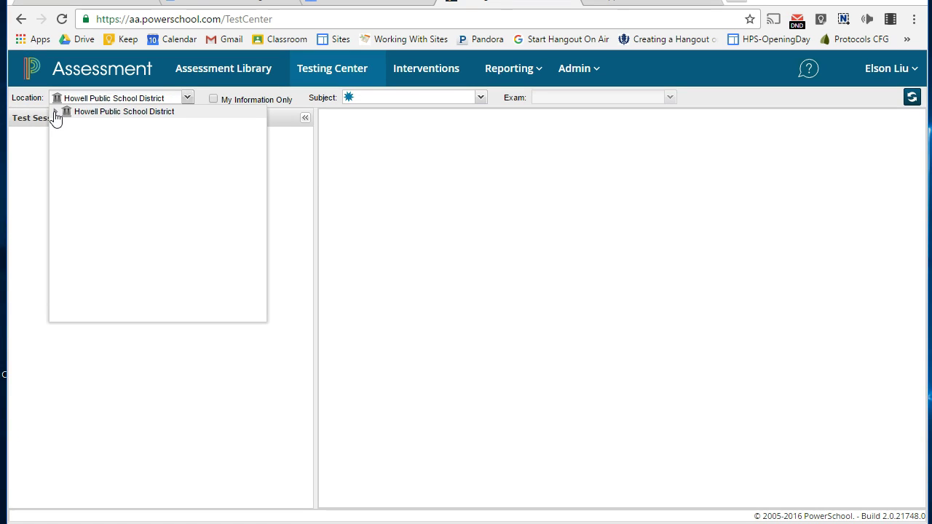
click(55, 112)
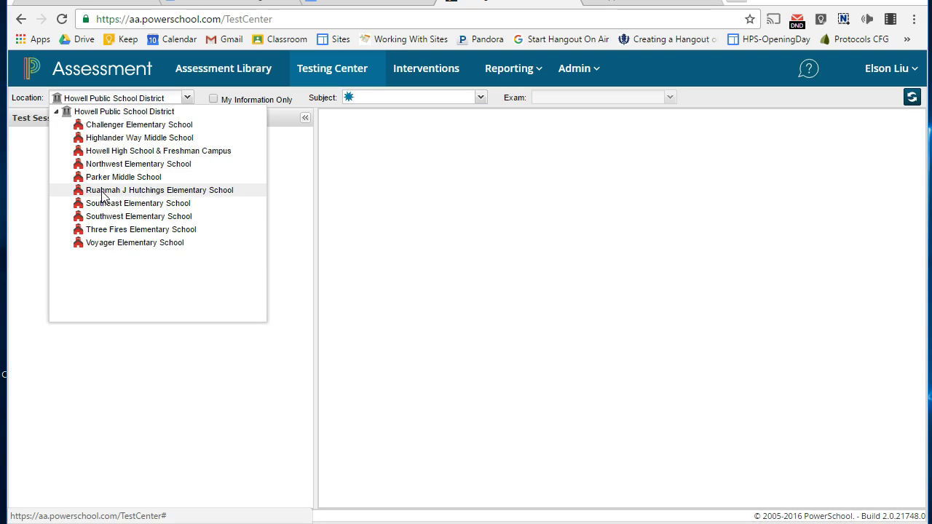
click(158, 192)
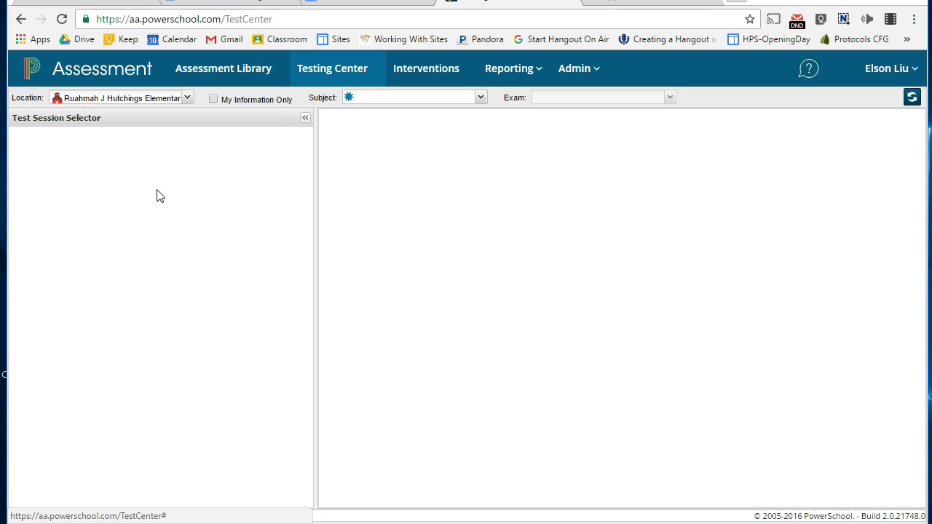
Choose SCI-5 (MI_2007) from the SCI (MI_2007) subject group.
click(480, 97)
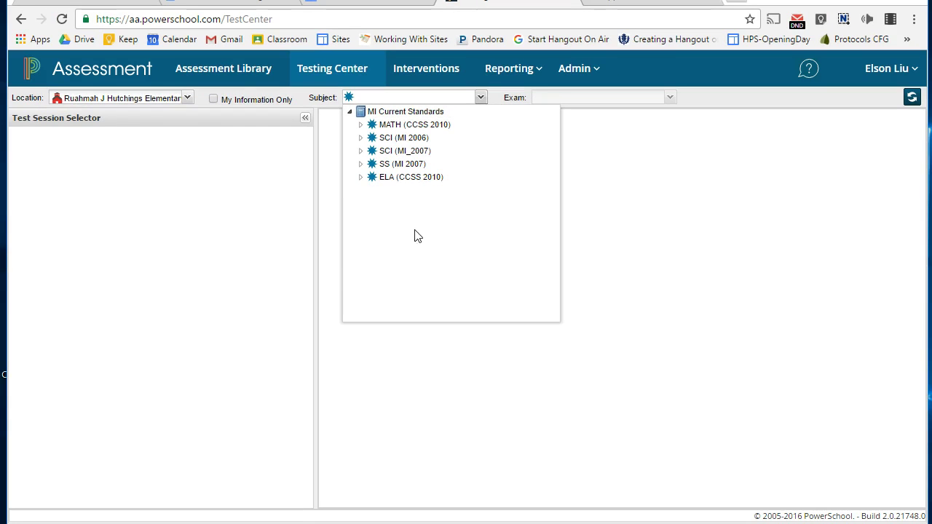
click(359, 152)
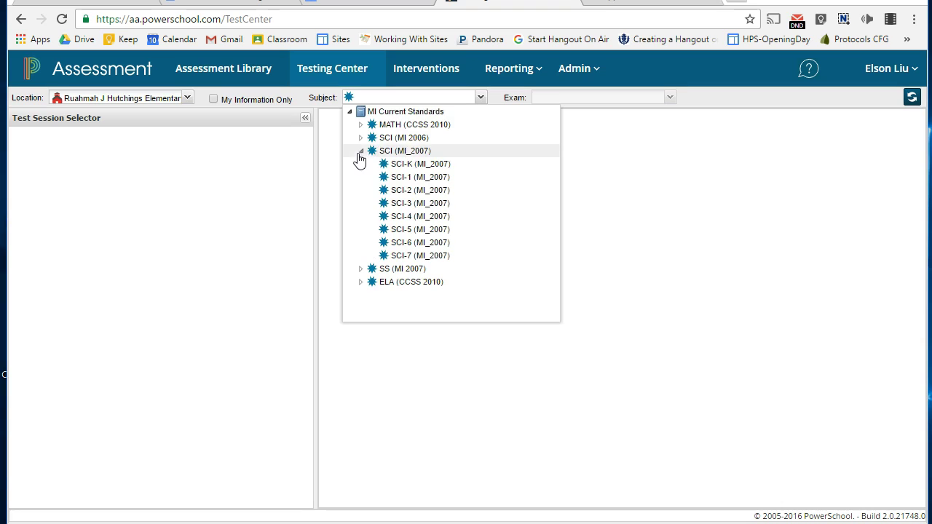
click(408, 232)
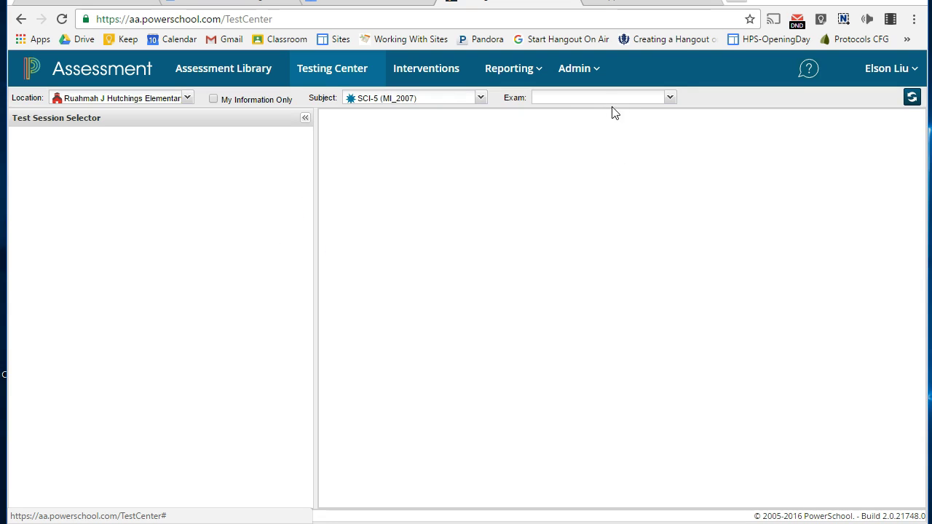
Open the exam list and expand the Post-Test [Howell] folder.
click(669, 97)
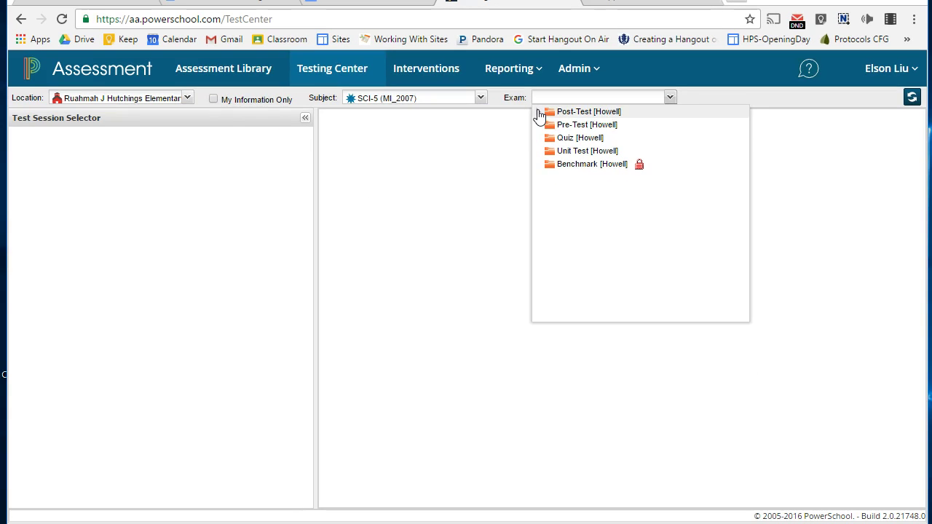
click(539, 113)
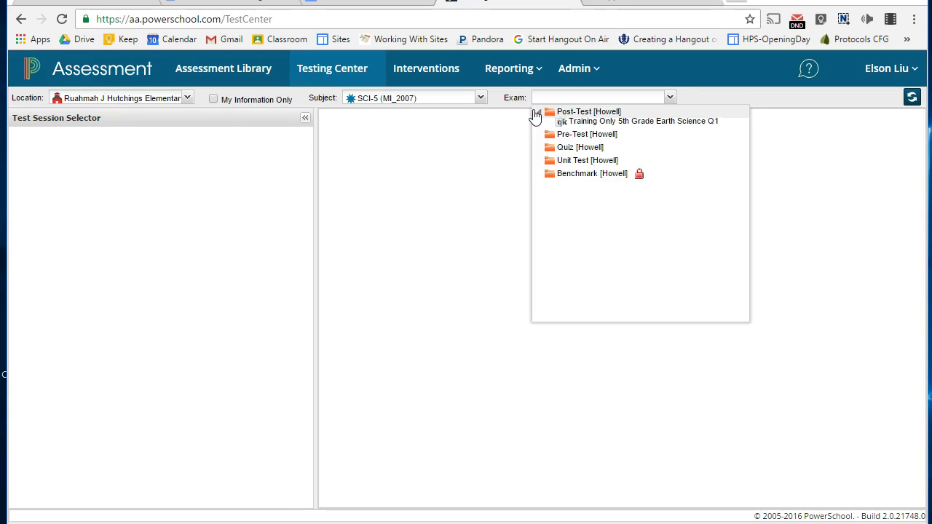
Select Training Only 5th Grade Earth Science Q1 and open the 5th Grade Science:EL5Science-ss3853 4(A) section details.
click(629, 126)
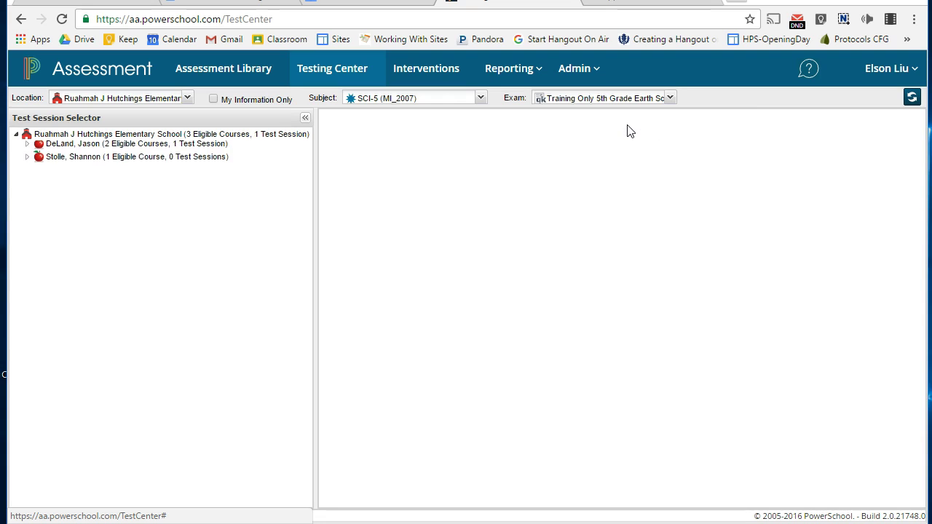
click(27, 161)
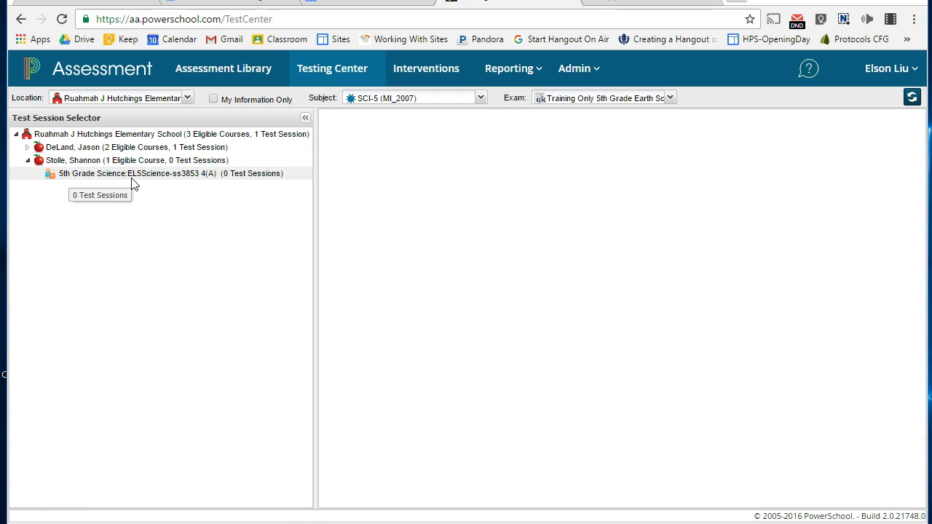
click(193, 183)
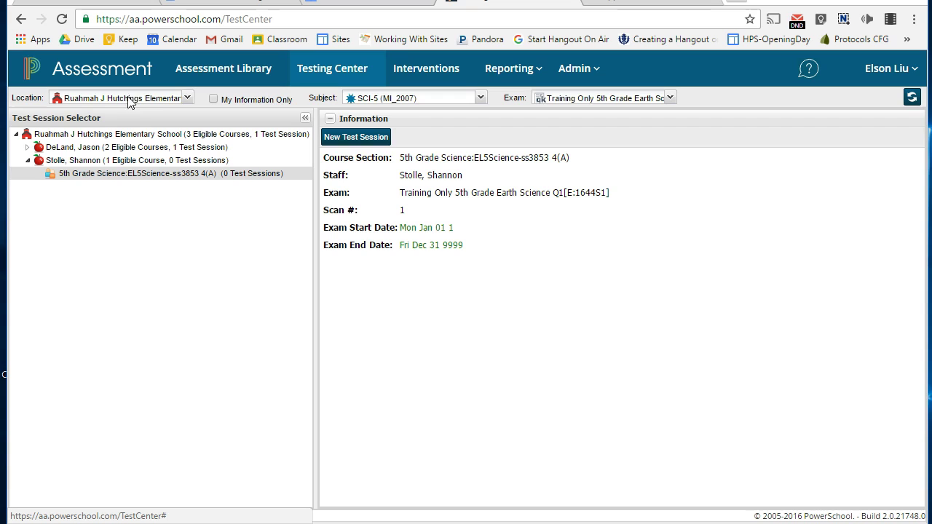
Recheck the Post-Test exam list, keeping Training Only 5th Grade Earth Science Q1 selected.
click(481, 98)
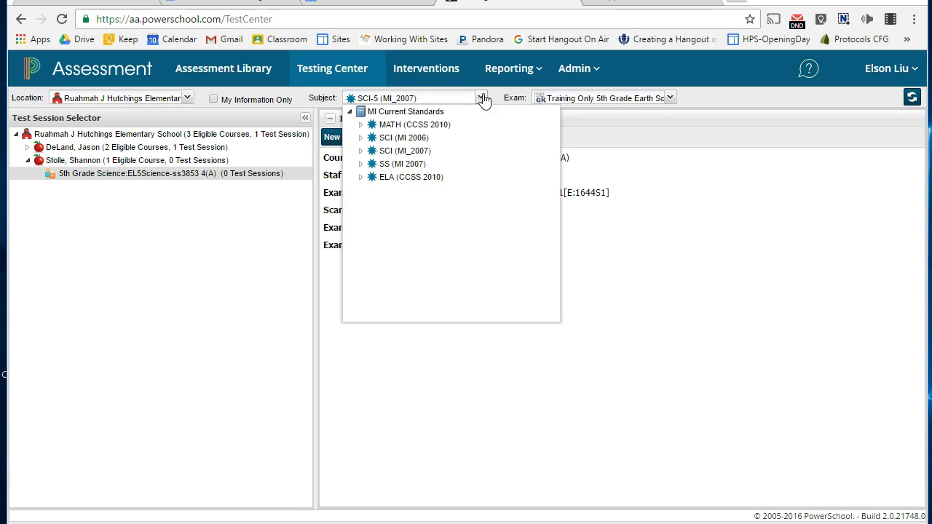
click(671, 98)
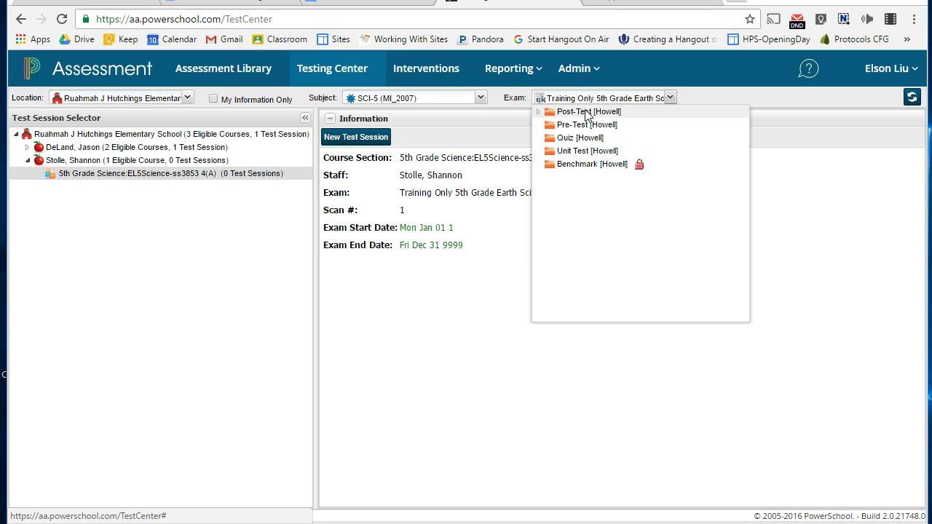
click(589, 113)
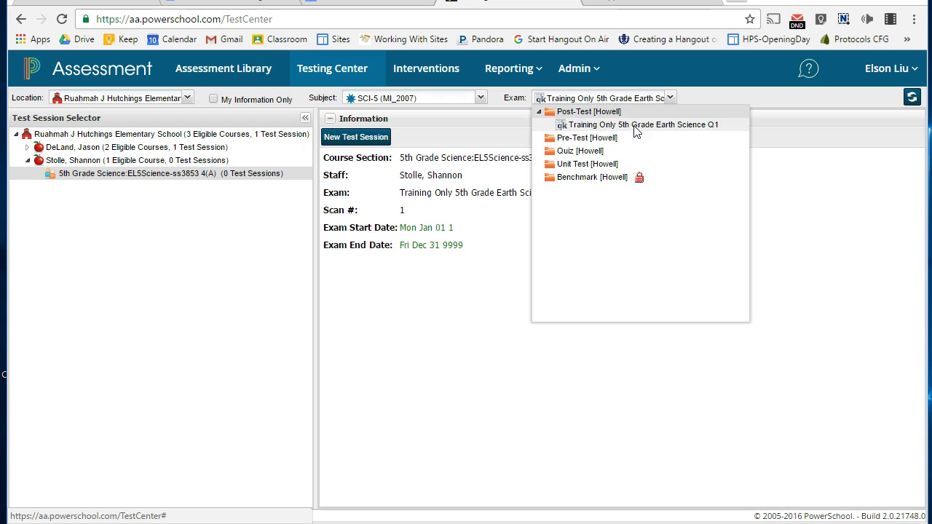
click(704, 93)
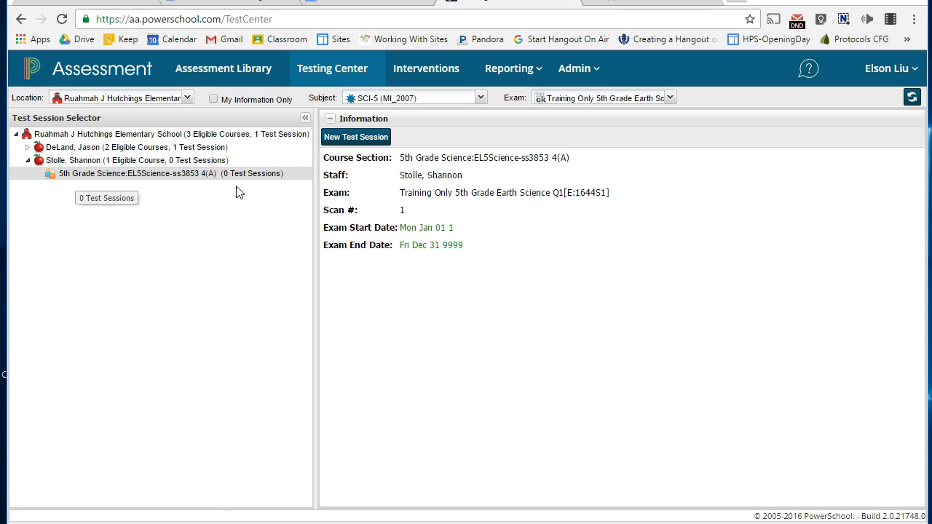
Create a new Paper Pencil test session for the 5th Grade Science section.
click(358, 141)
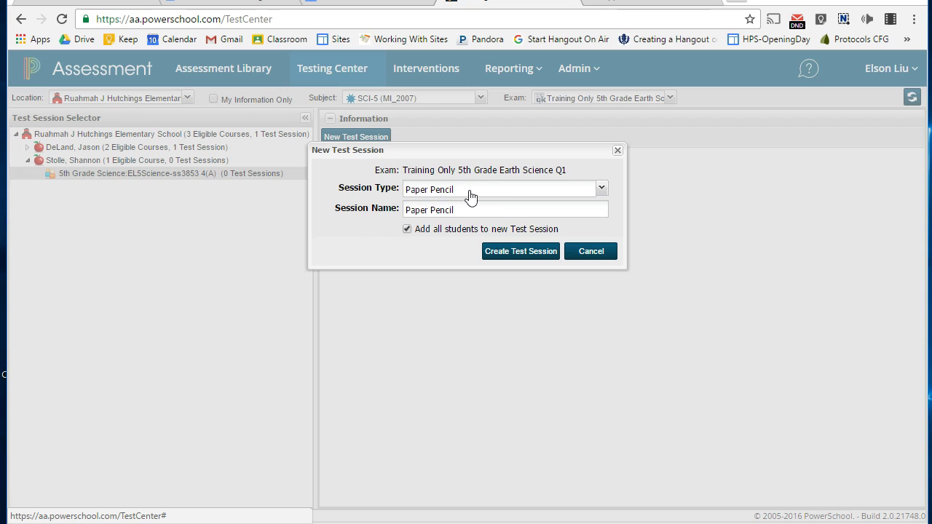
click(408, 230)
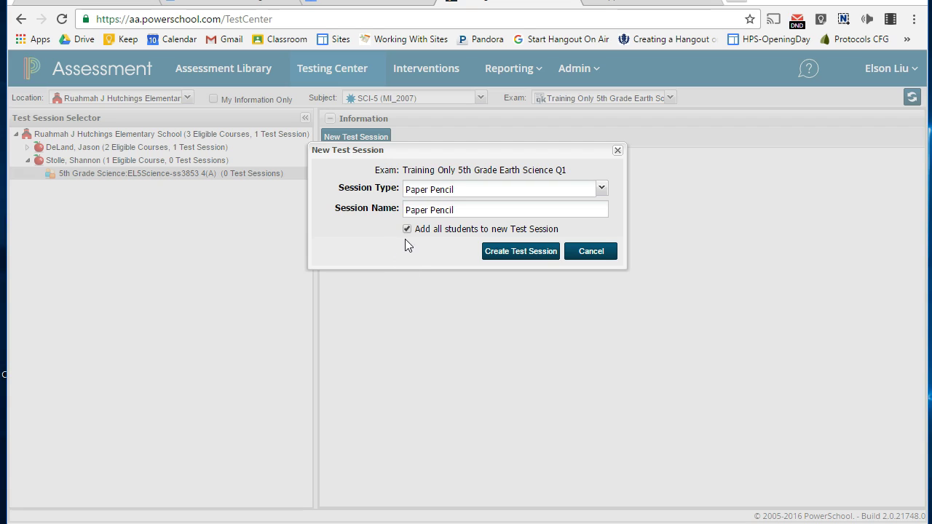
click(519, 256)
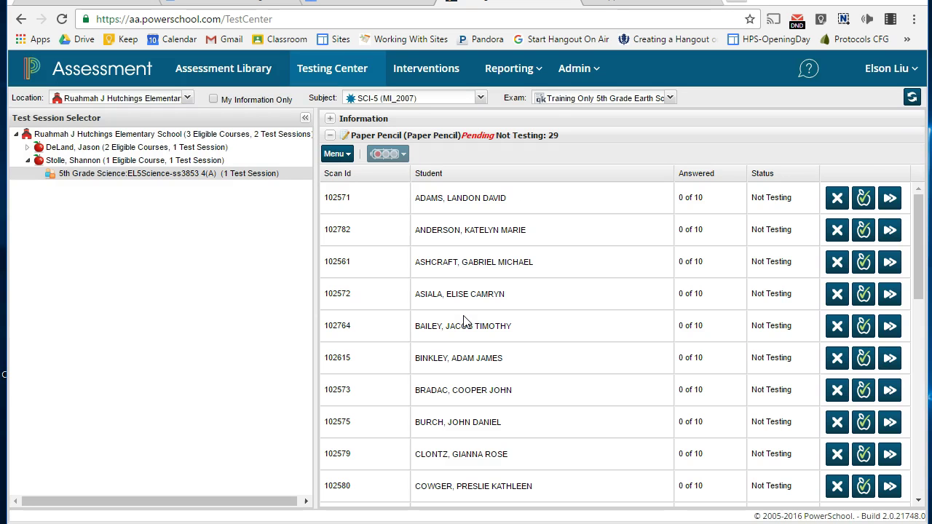
Choose Print All Bubble Sheets from the test session's Menu.
click(349, 154)
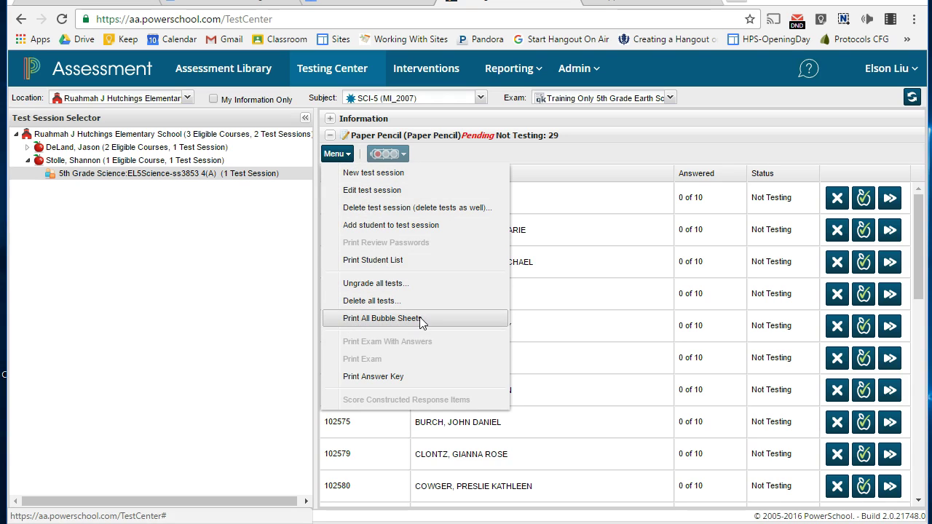
click(444, 145)
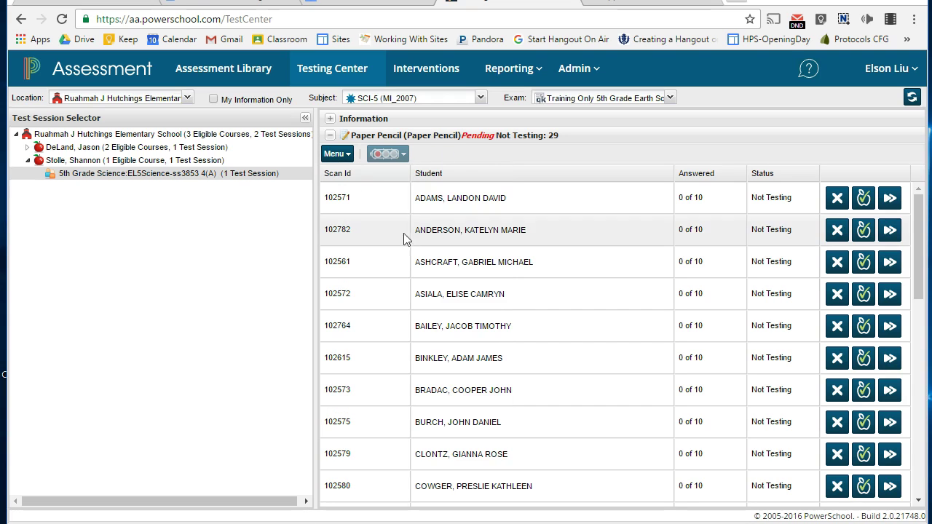
click(337, 154)
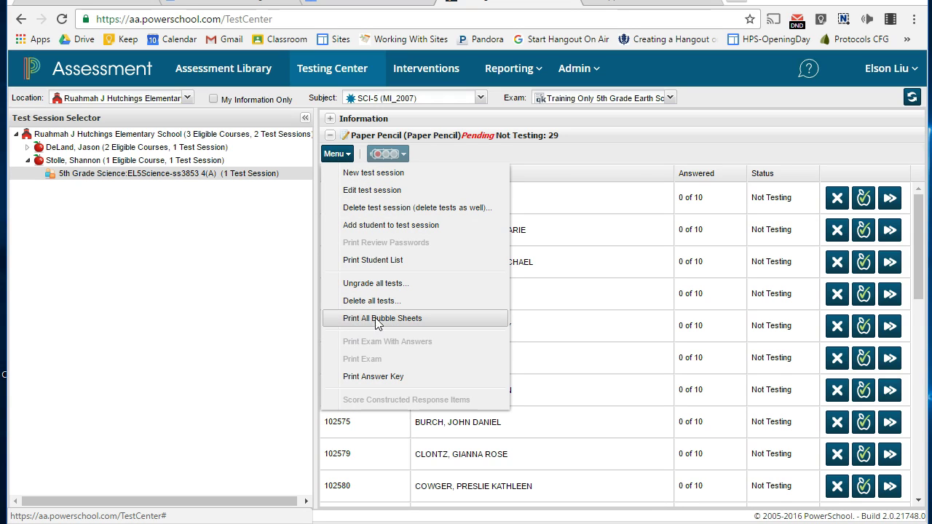
click(432, 320)
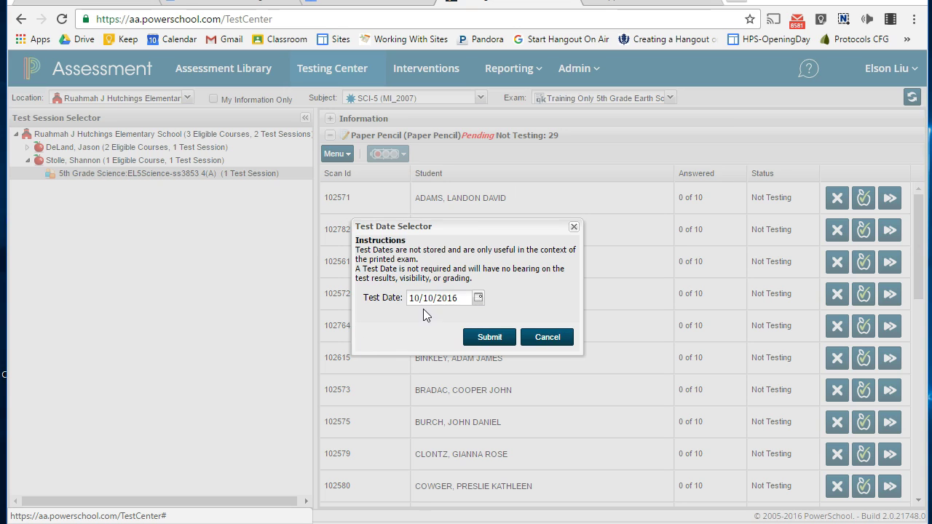
Submit test date 10/10/2016, address the cover page to the teacher's e-mail, and download the PDF.
click(483, 339)
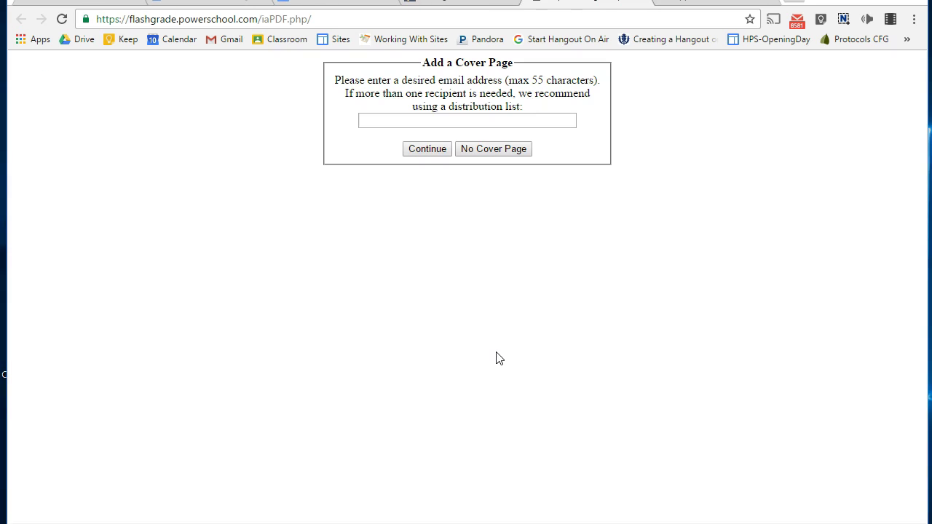
click(403, 120)
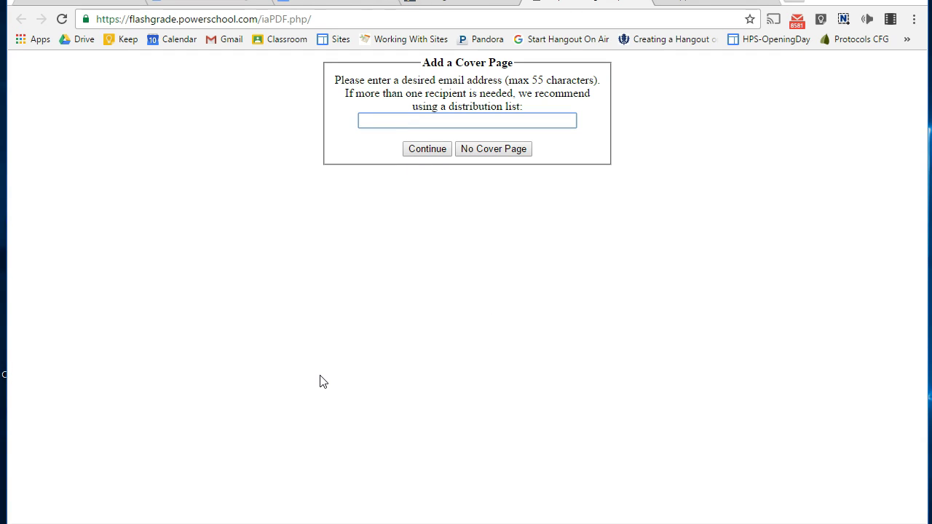
text(horner)
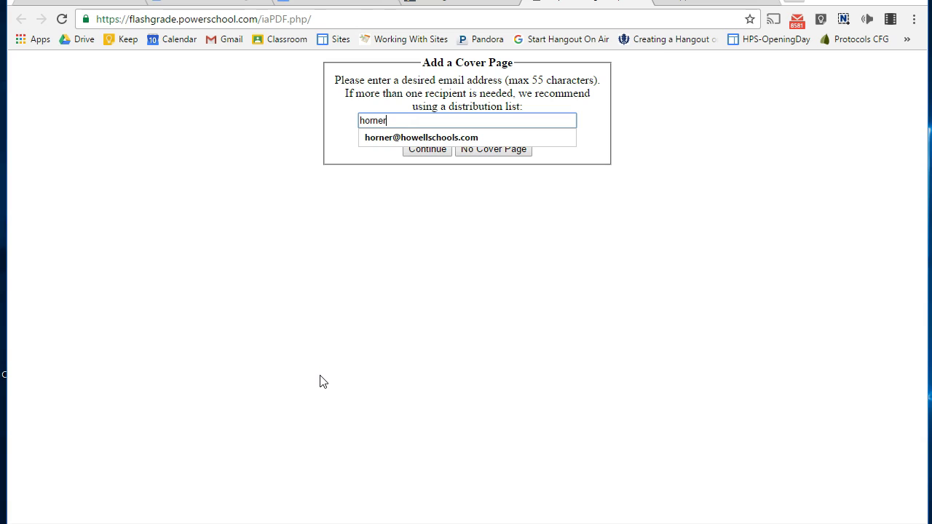
click(550, 136)
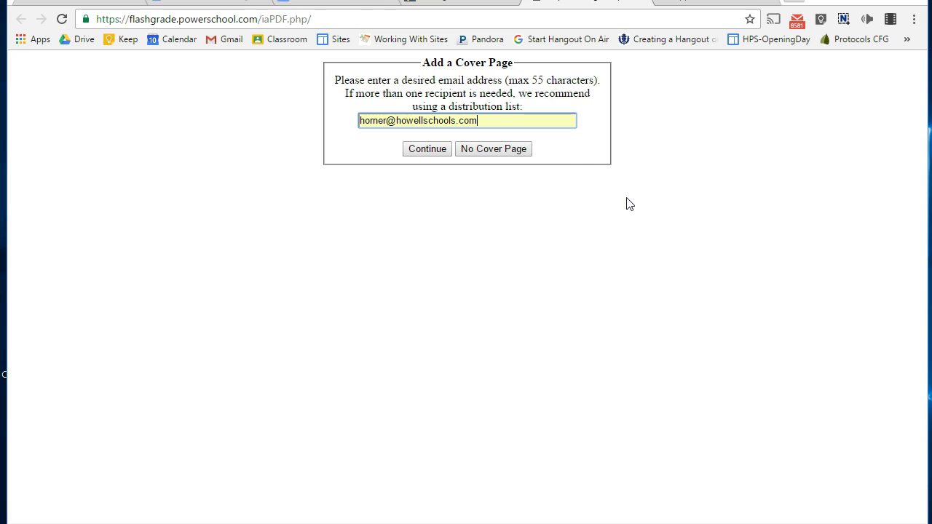
click(419, 151)
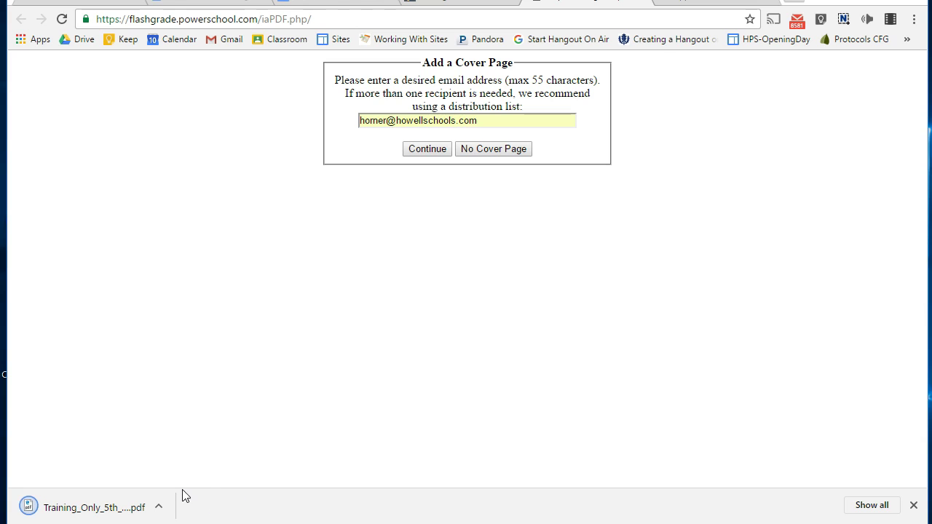
Open the downloaded bubble-sheet PDF and scroll through its 30 pages.
click(161, 515)
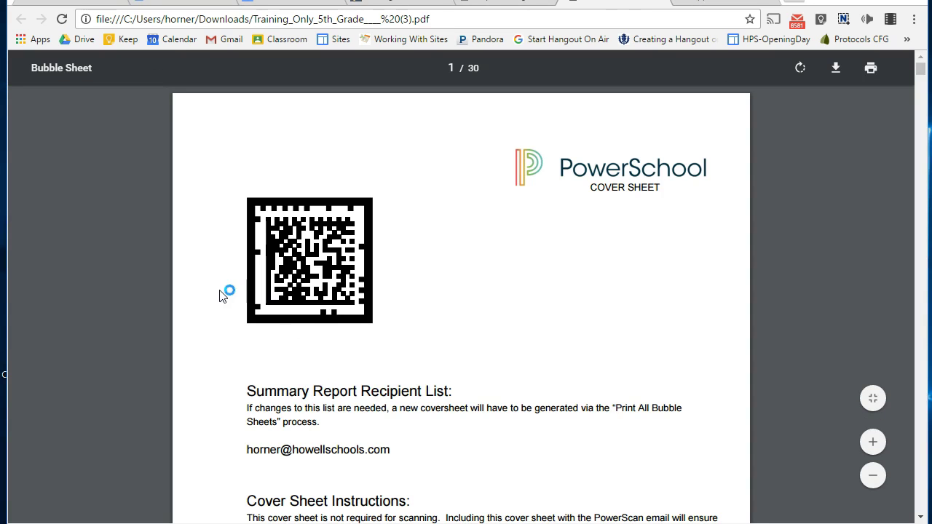
scroll(493, 341, down, 8)
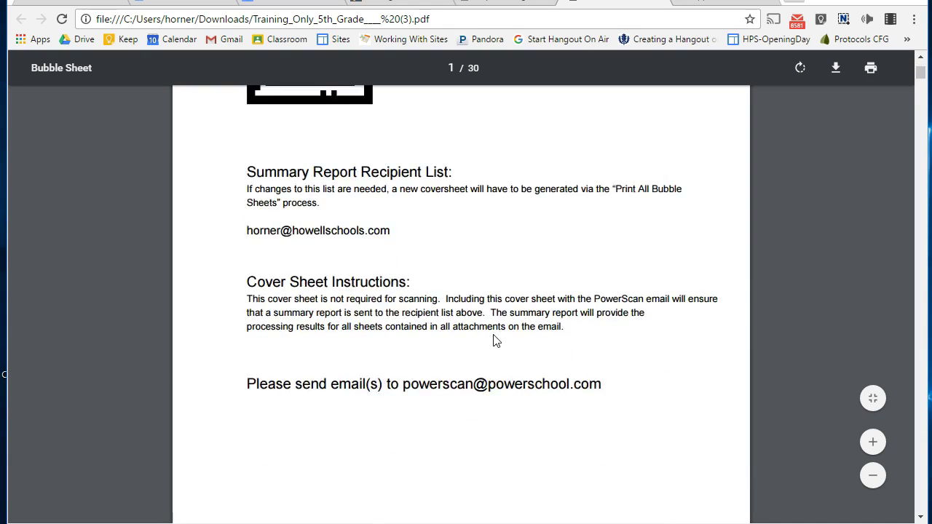
scroll(493, 338, down, 12)
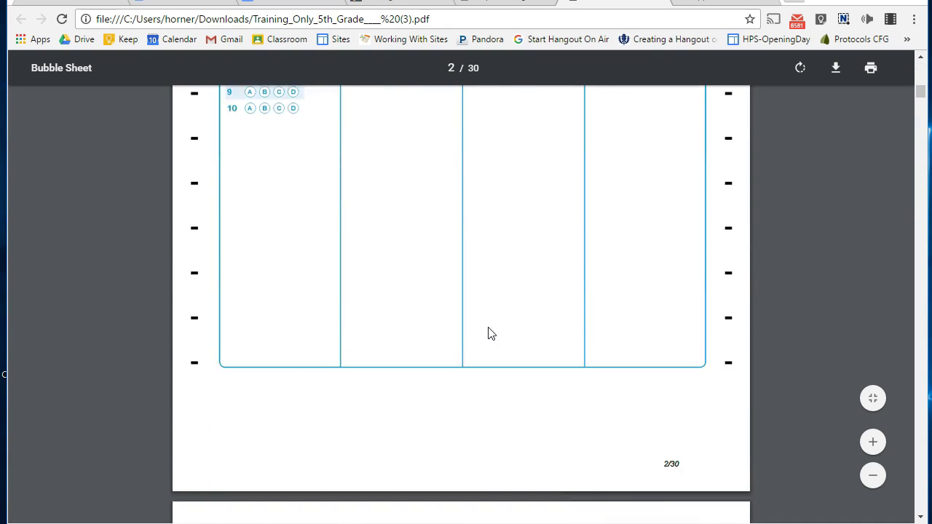
scroll(487, 332, up, 20)
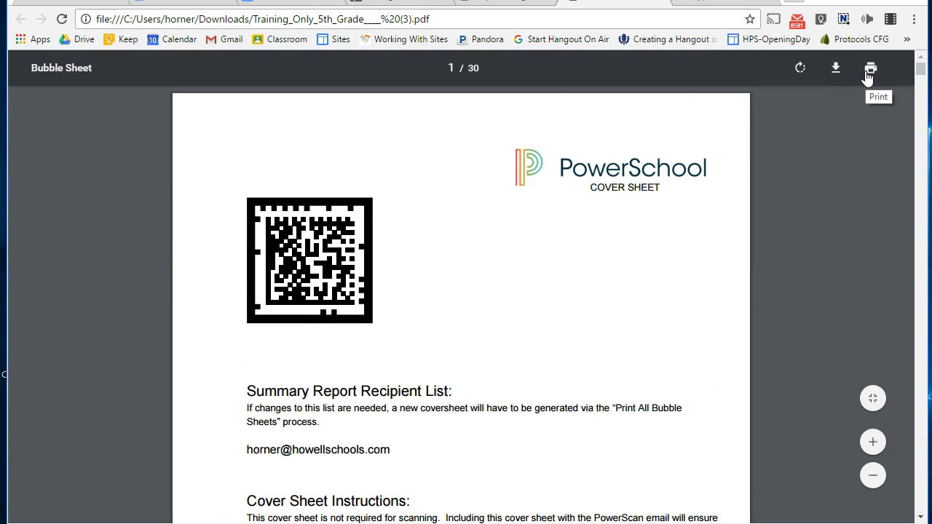
Print all 30 bubble-sheet pages in black and white.
click(869, 70)
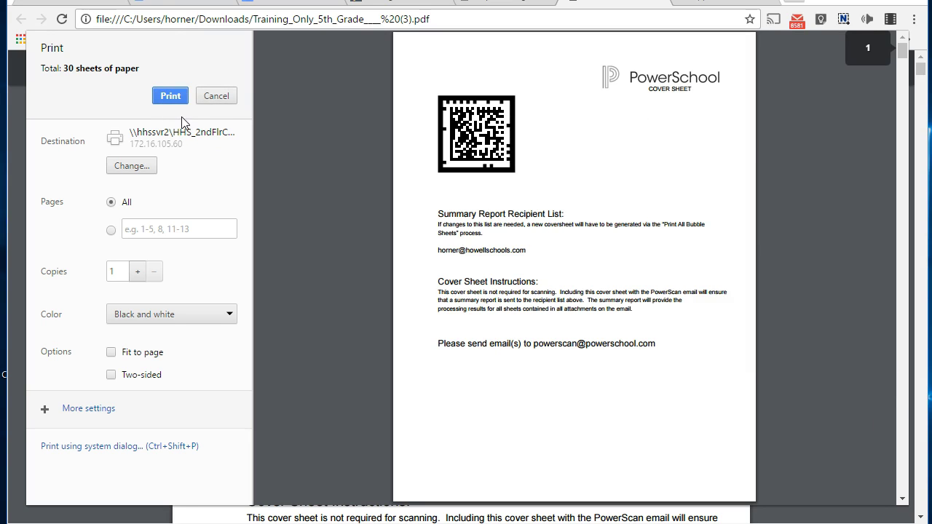
click(156, 101)
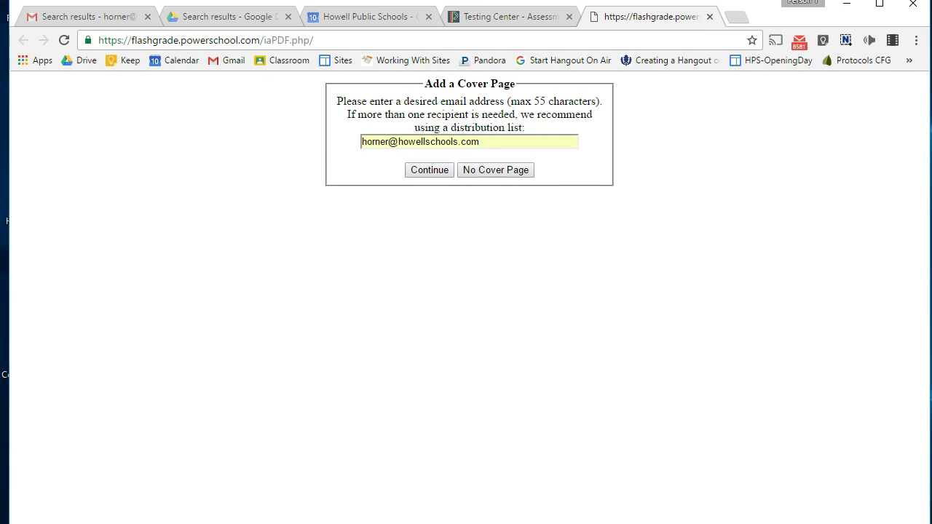
Switch back to the Testing Center tab and head for the Assessment home page.
click(493, 16)
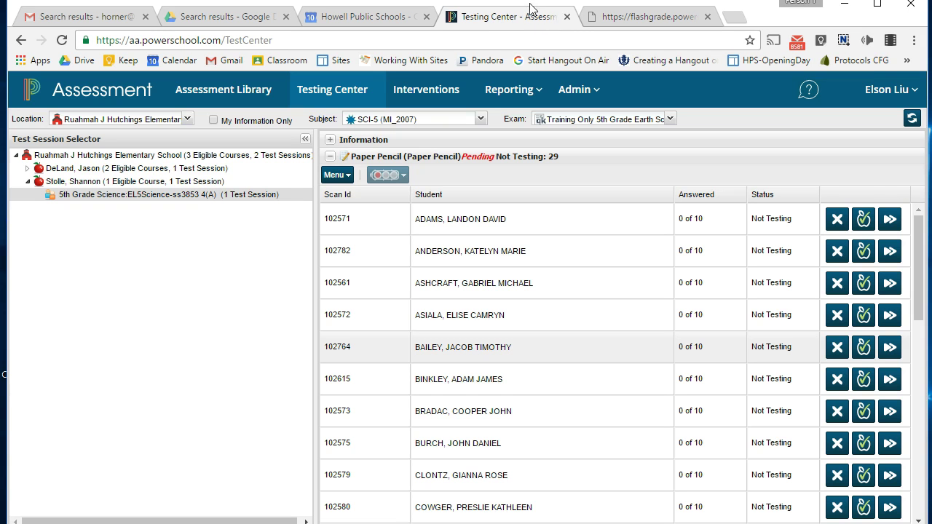
mouse_move(528, 91)
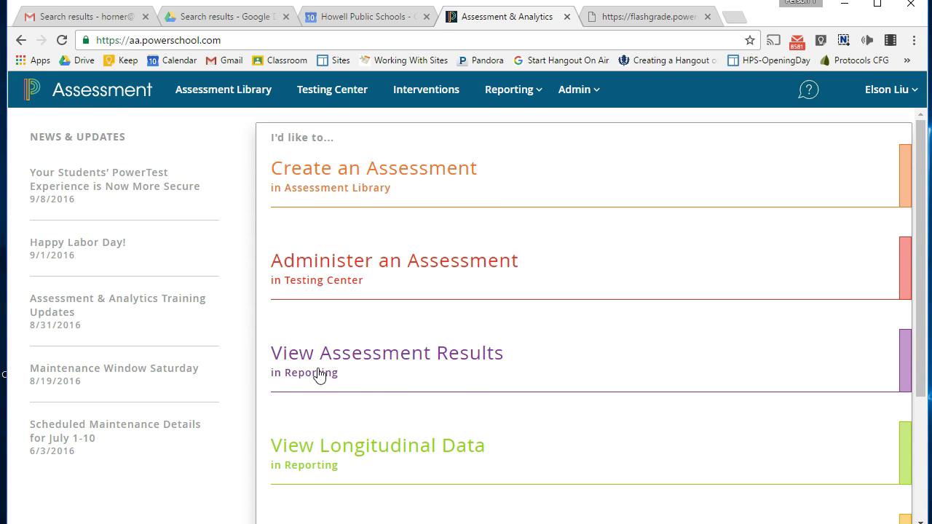
Open Reporting > Assessment Results and review the exam's school Overview: 3 students tested, 66.7% passing.
click(512, 102)
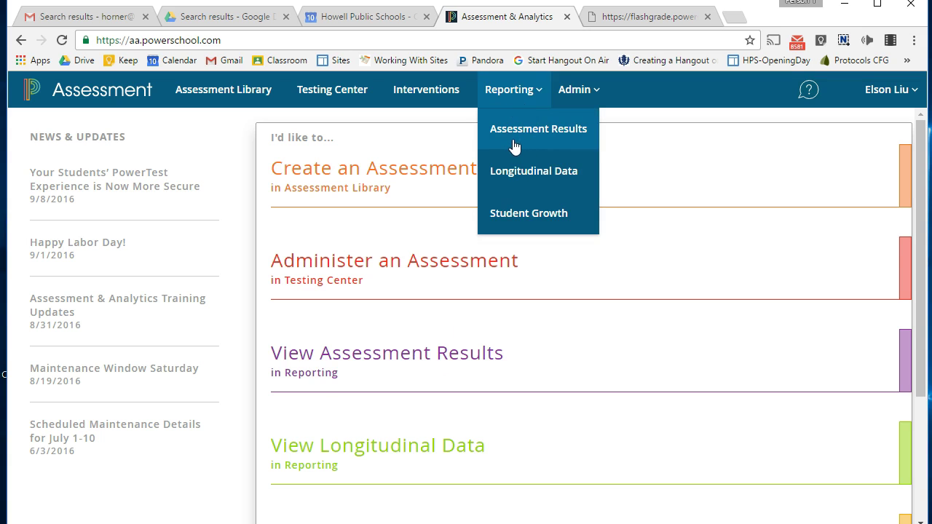
click(527, 138)
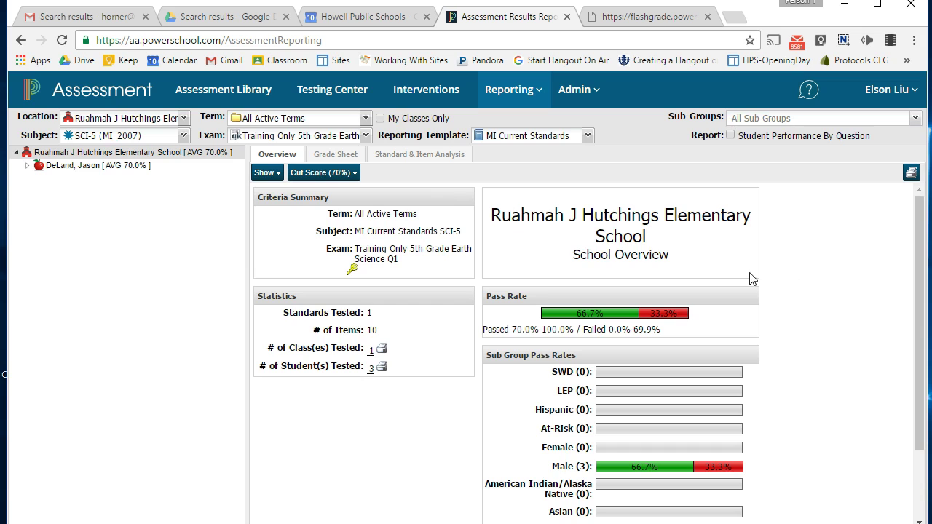
scroll(458, 290, down, 1)
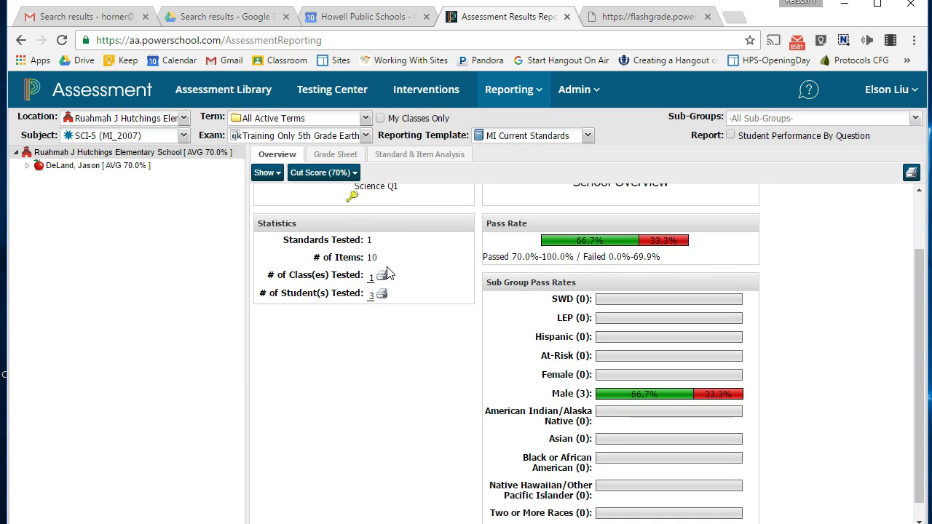
scroll(649, 341, up, 1)
scroll(649, 340, up, 2)
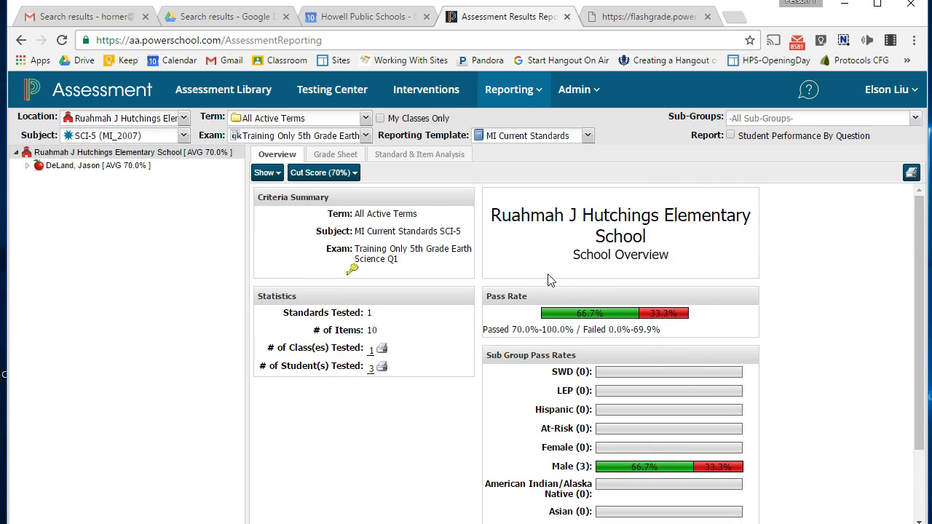
mouse_move(560, 310)
scroll(603, 331, down, 2)
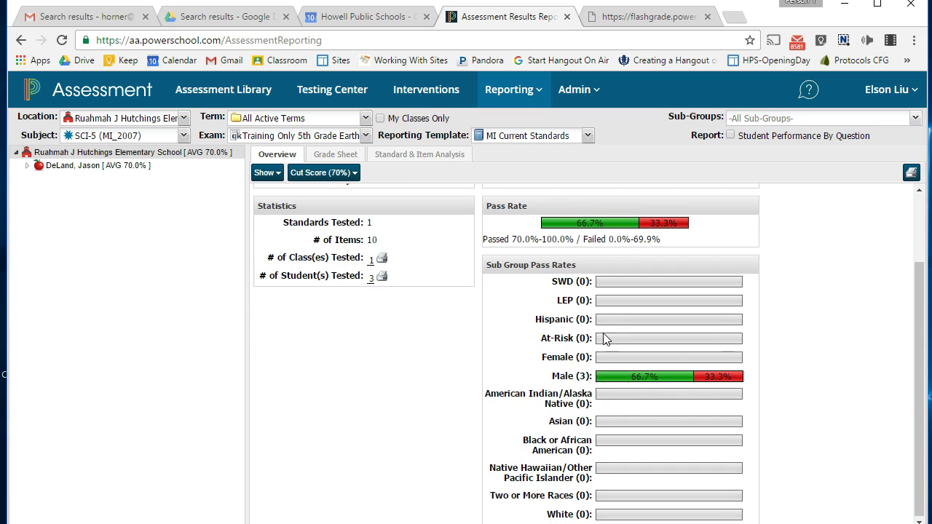
scroll(604, 339, up, 2)
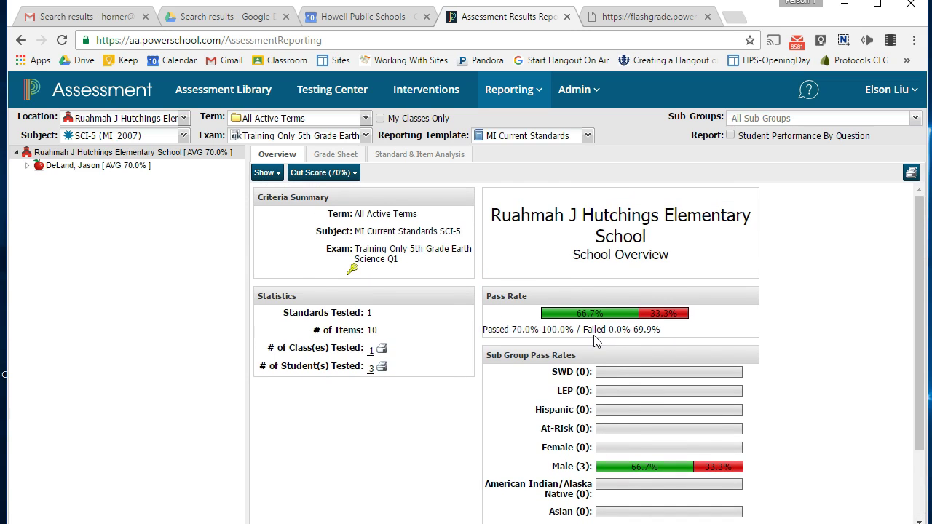